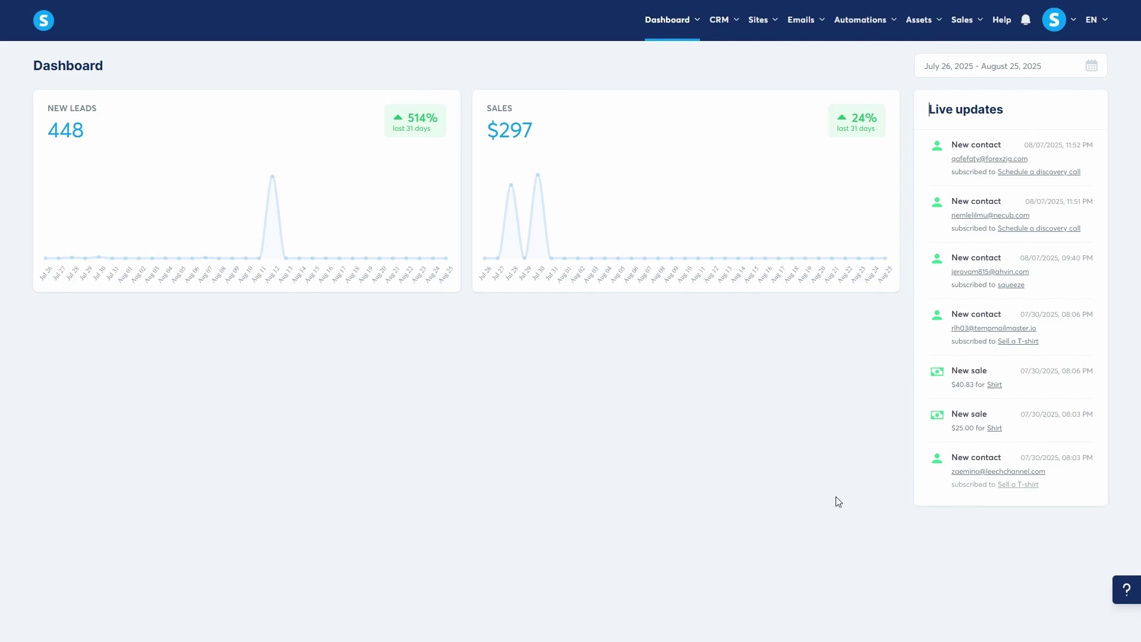
- Open the Affiliate program page from the avatar menu's account settings
click(1055, 20)
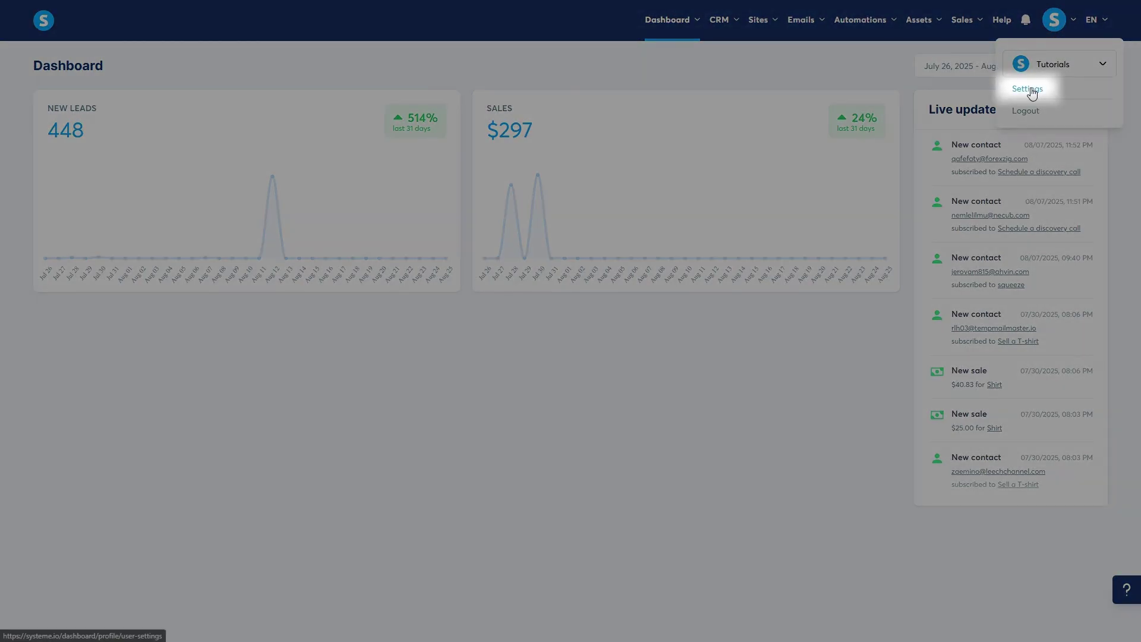
click(1027, 88)
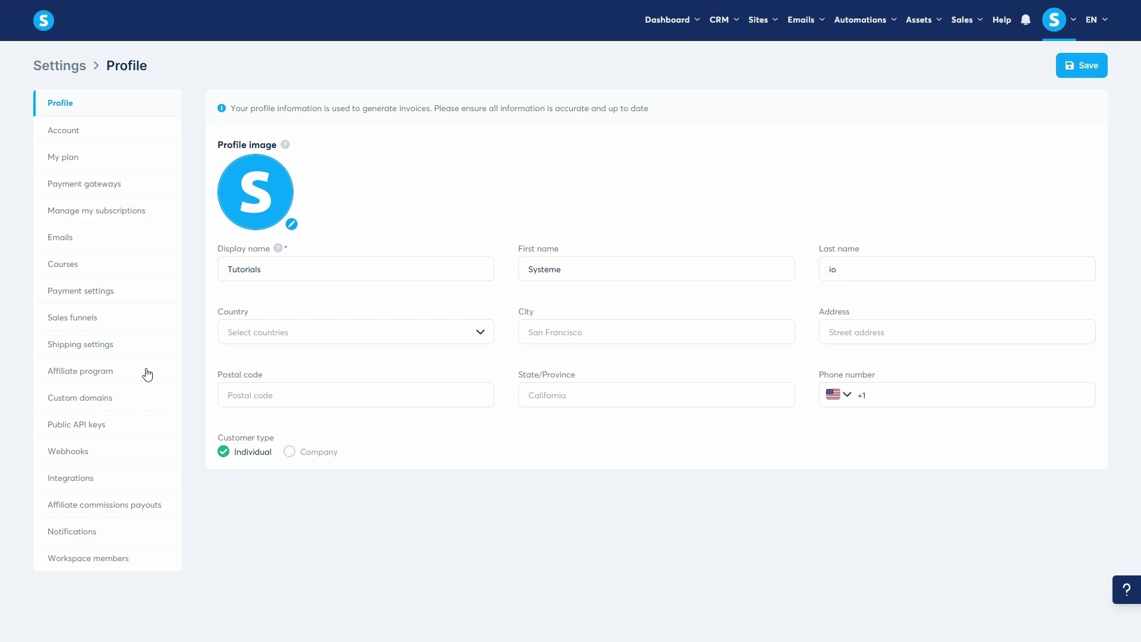
click(103, 379)
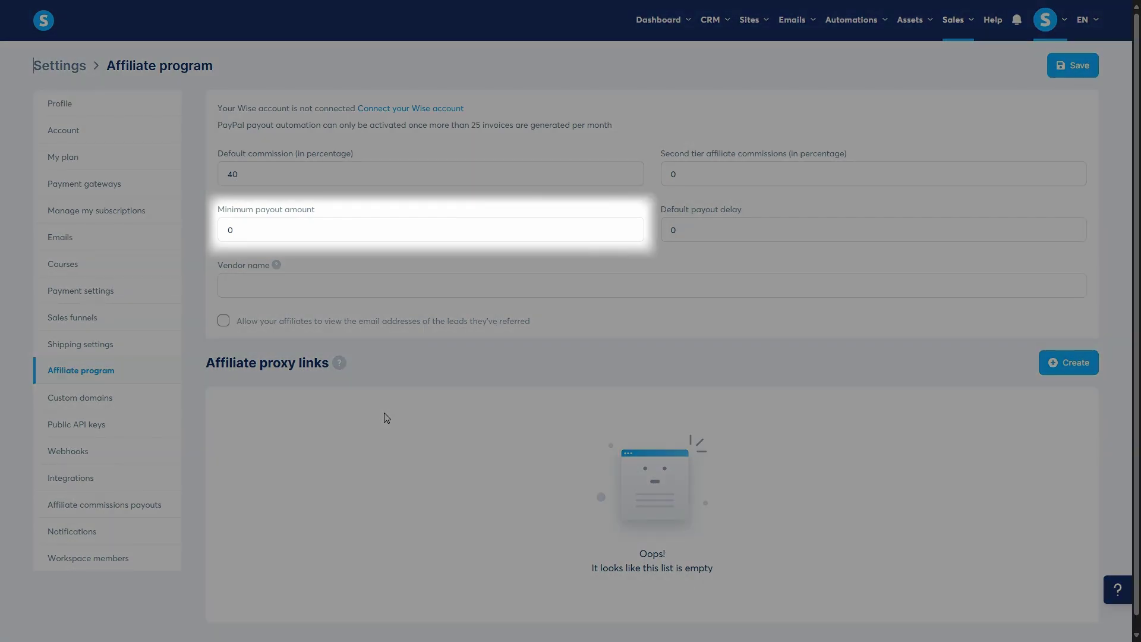
- Enter 30 as the minimum affiliate payout amount
click(333, 234)
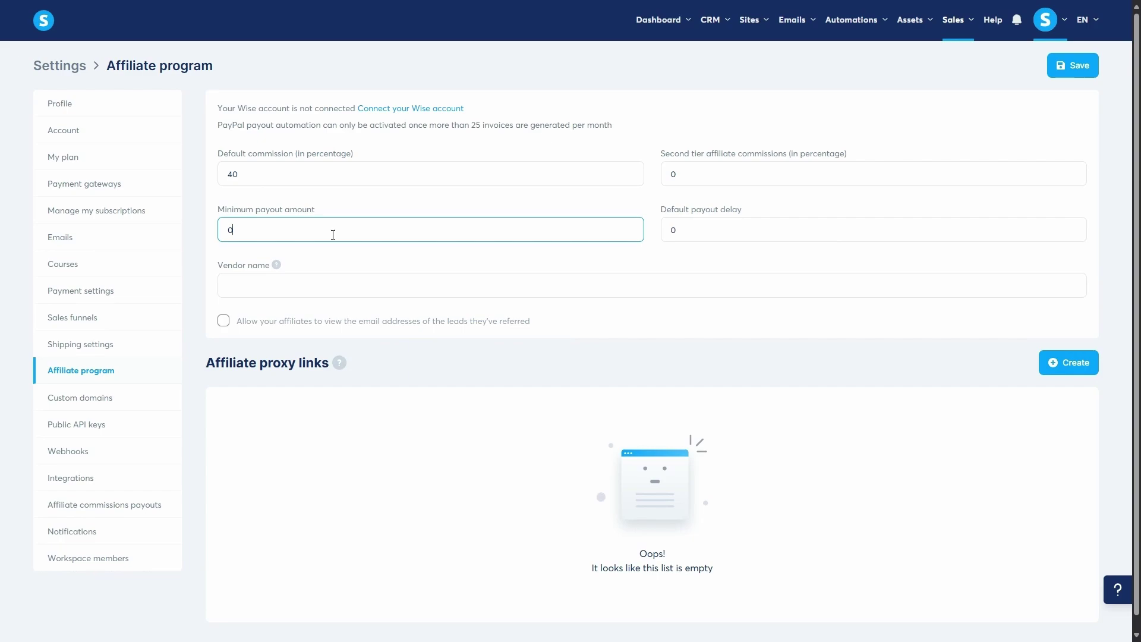
text(30)
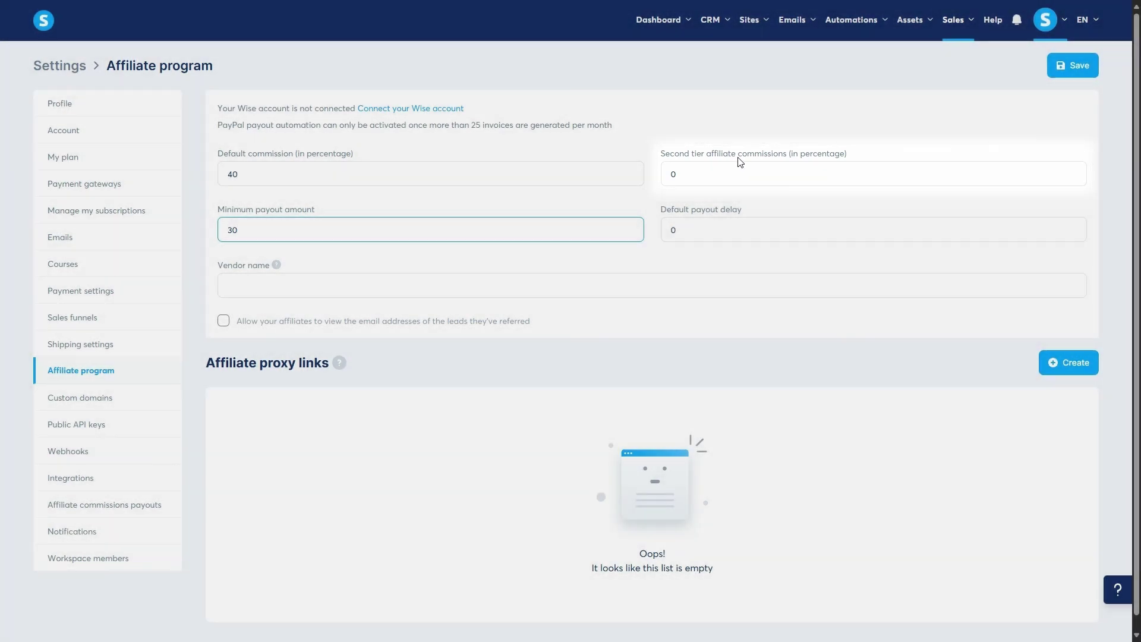
- Replace the second-tier commission with 5 percent
click(741, 170)
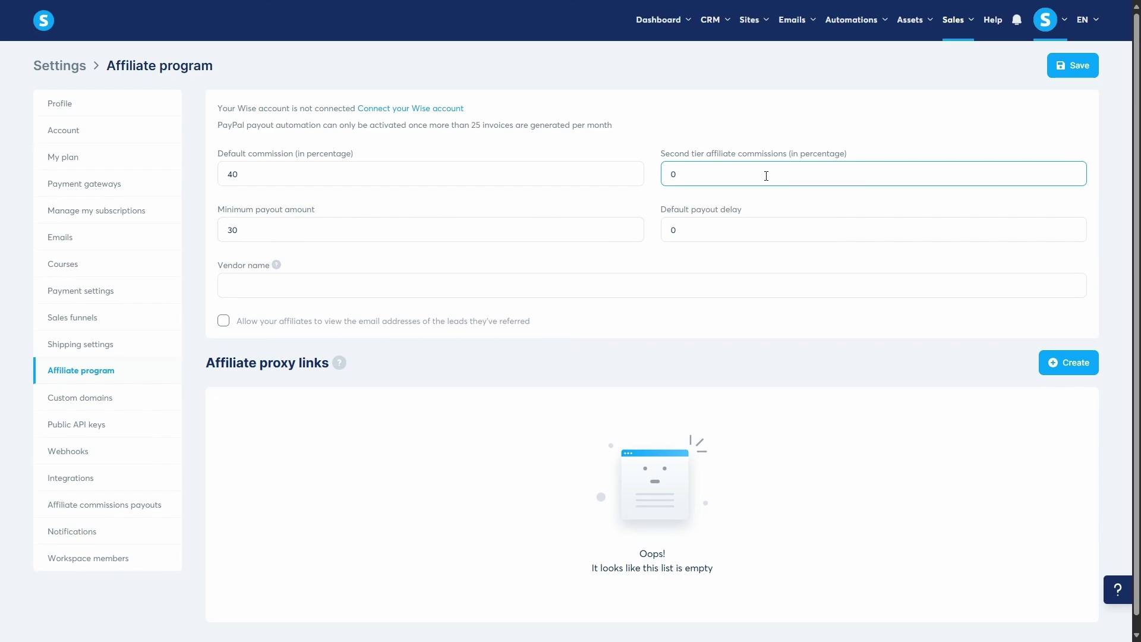
key(BackSpace)
text(5)
click(778, 233)
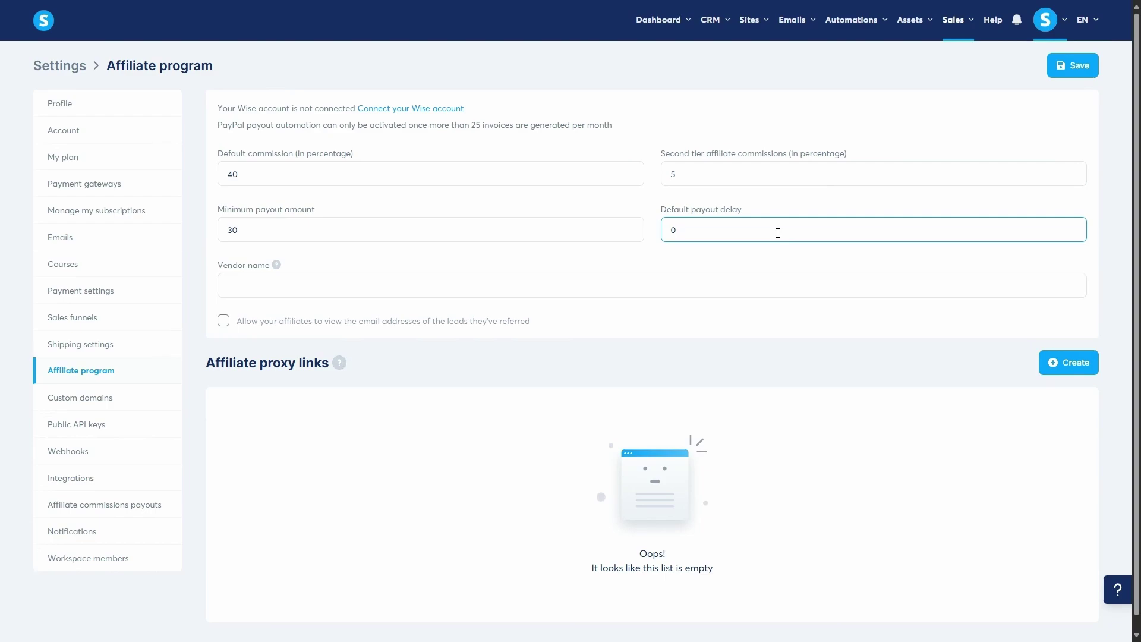
text(30)
- Save the affiliate settings with a 30-day default payout delay
click(1073, 65)
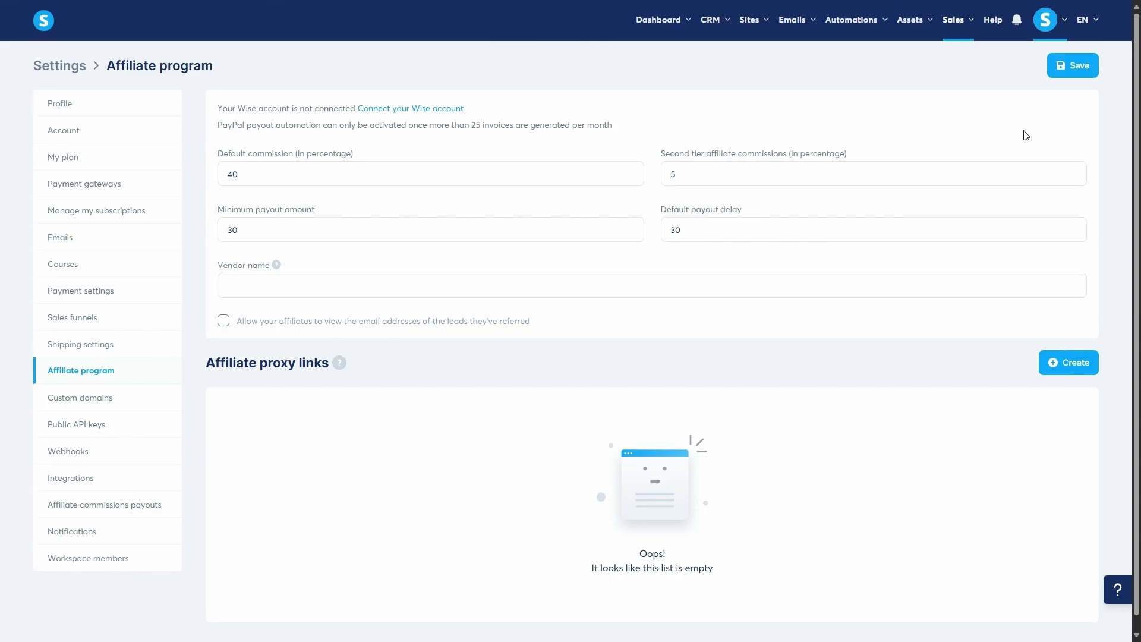
- Check the affiliate dashboard's commission structures, each showing a 30-day payout delay
click(956, 20)
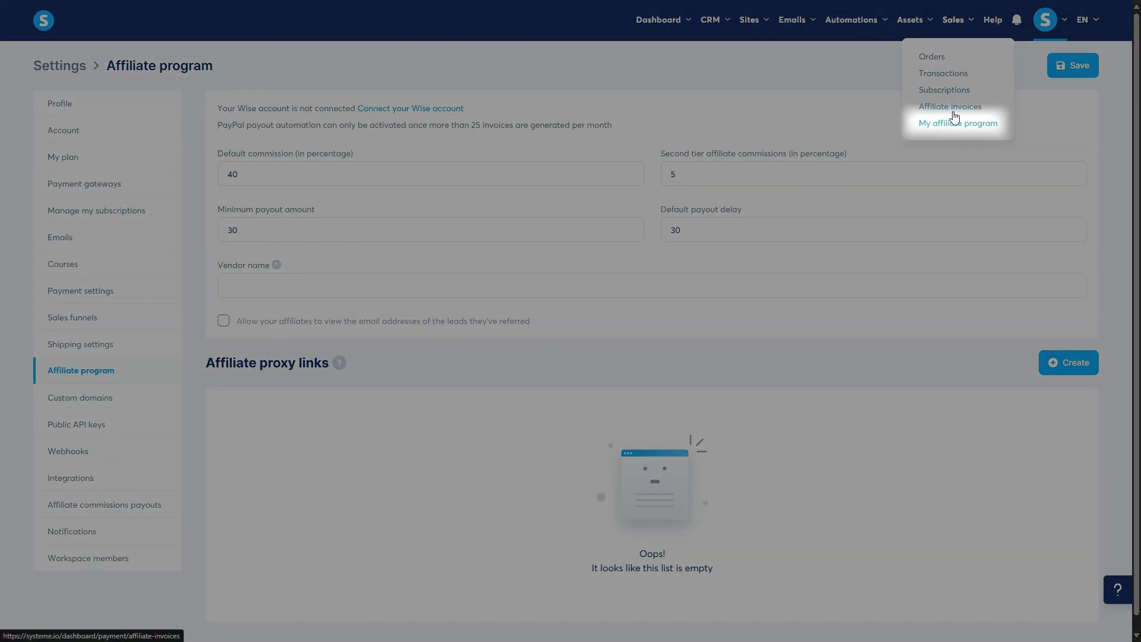
click(958, 124)
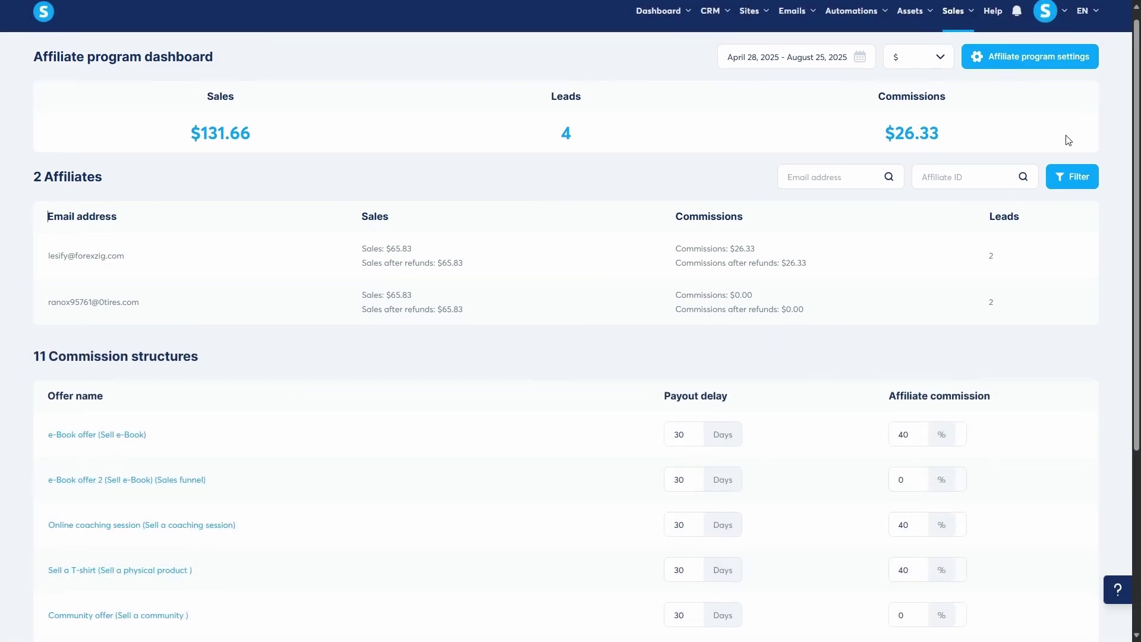
scroll(1068, 140, down, 5)
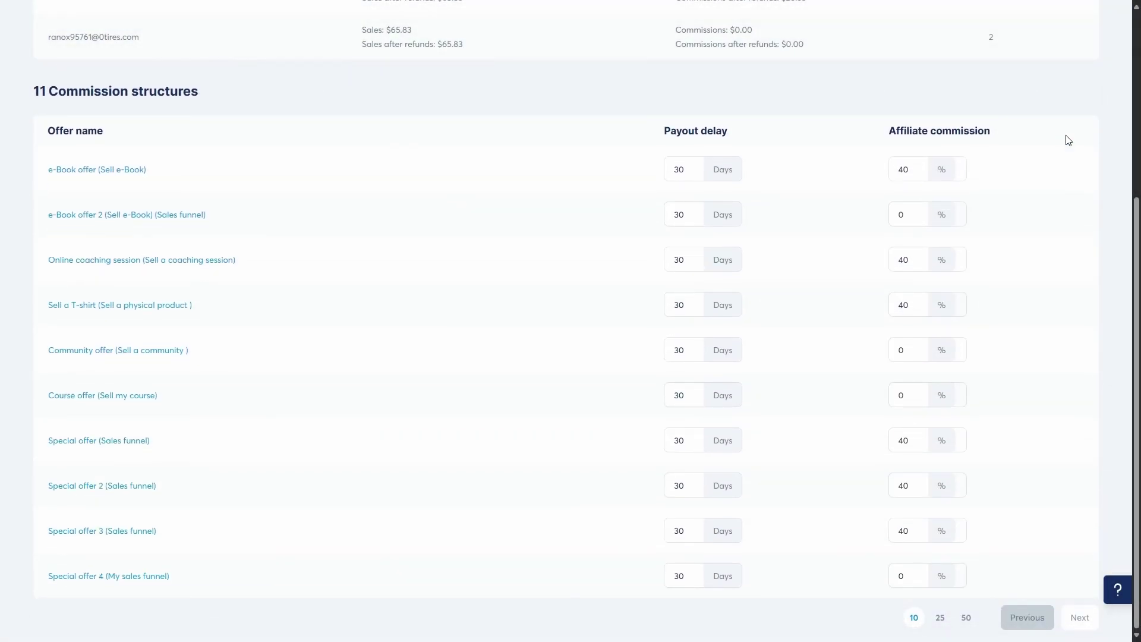
scroll(1067, 141, up, 5)
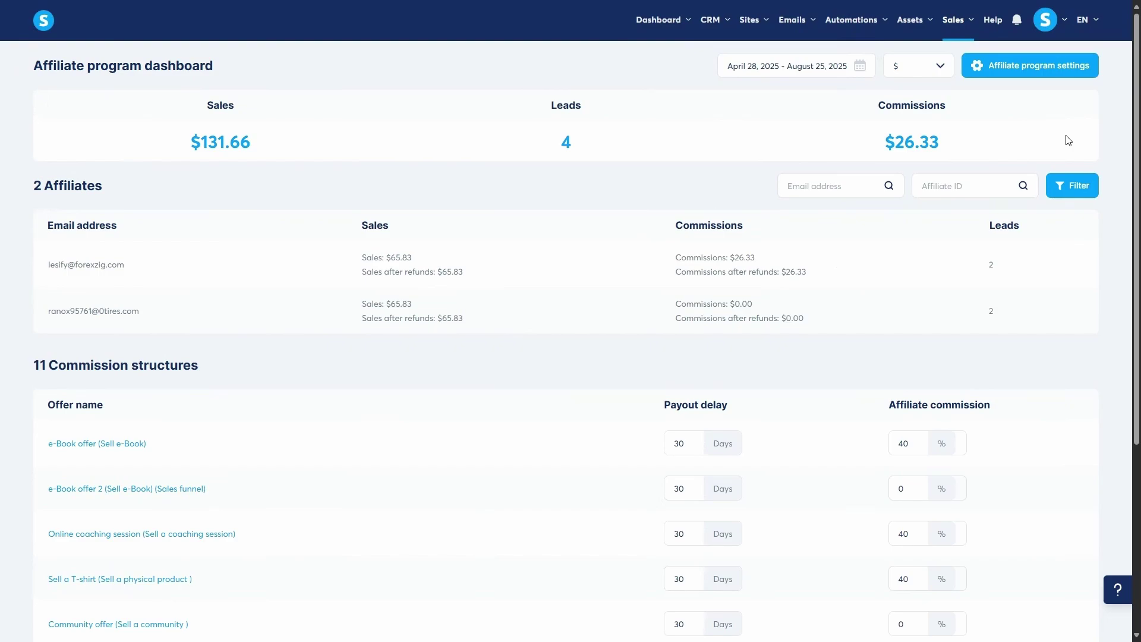
click(749, 19)
- Open the Affiliates sign-up funnel from the Sales funnels list
click(754, 74)
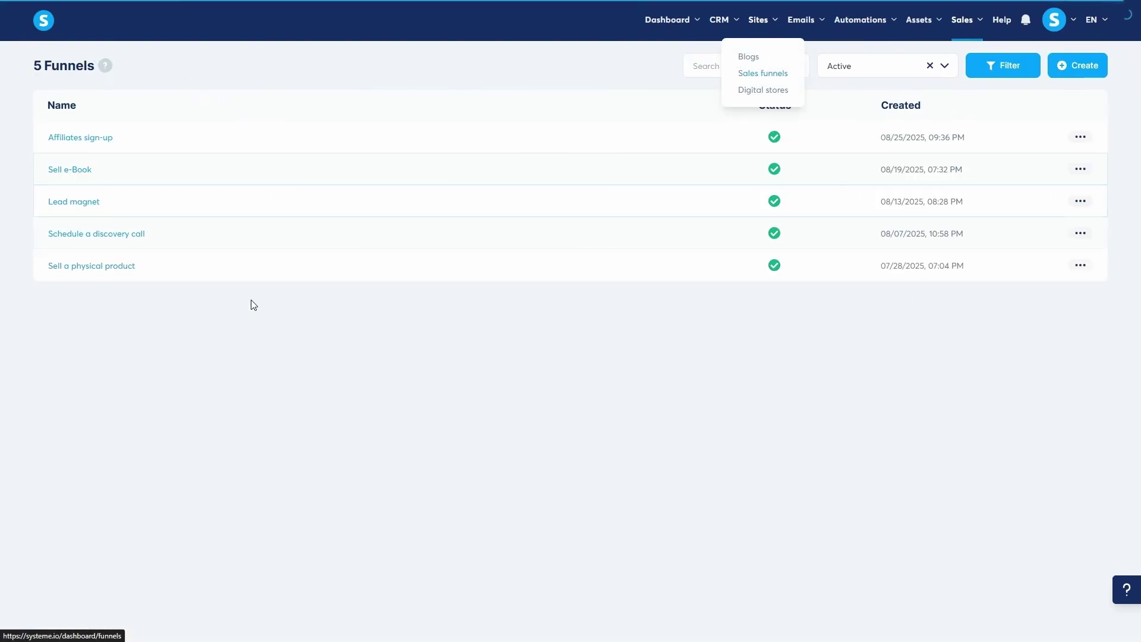
click(103, 268)
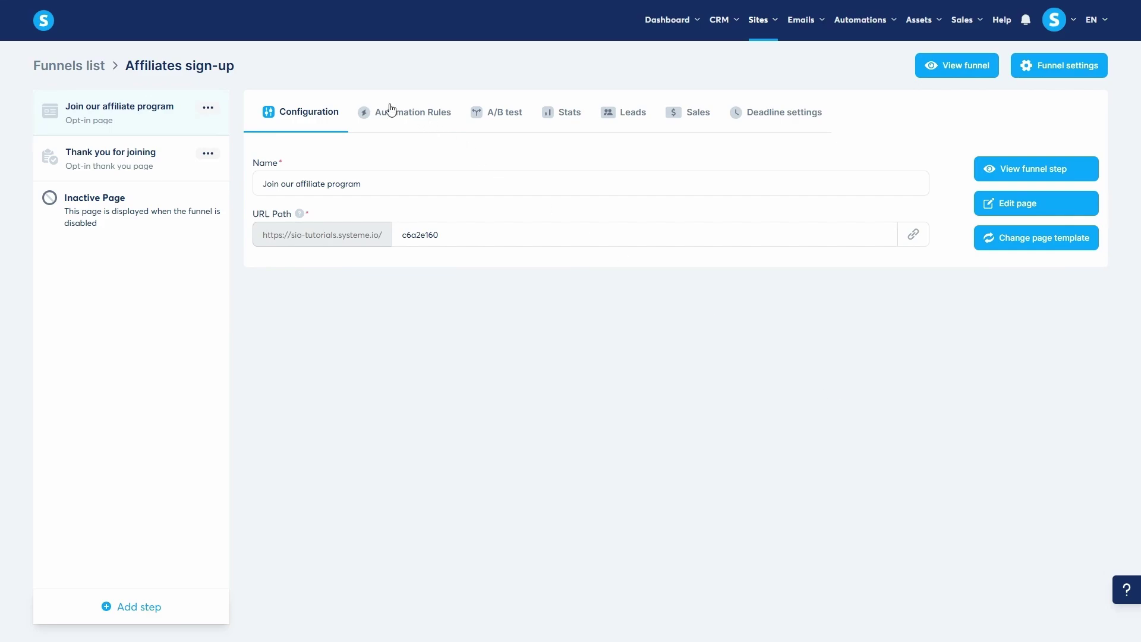
- Open the welcome email from the opt-in step's Funnel step form subscribed rule
click(393, 113)
click(634, 179)
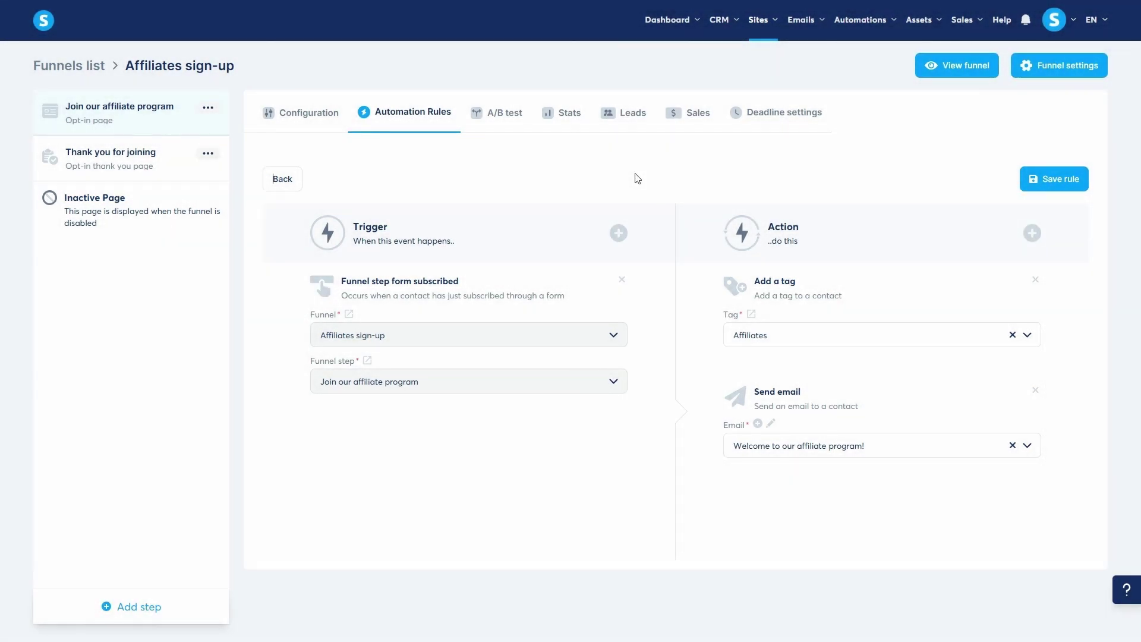
click(771, 423)
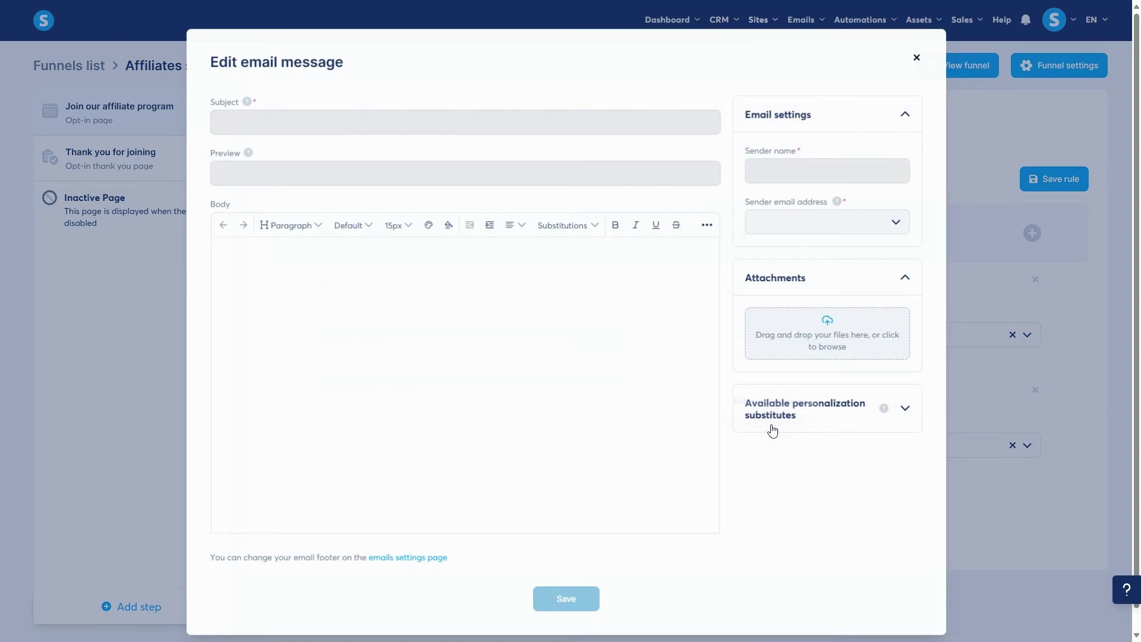
- Collapse Email settings and Attachments, and expand Available personalization substitutes
click(905, 114)
click(907, 167)
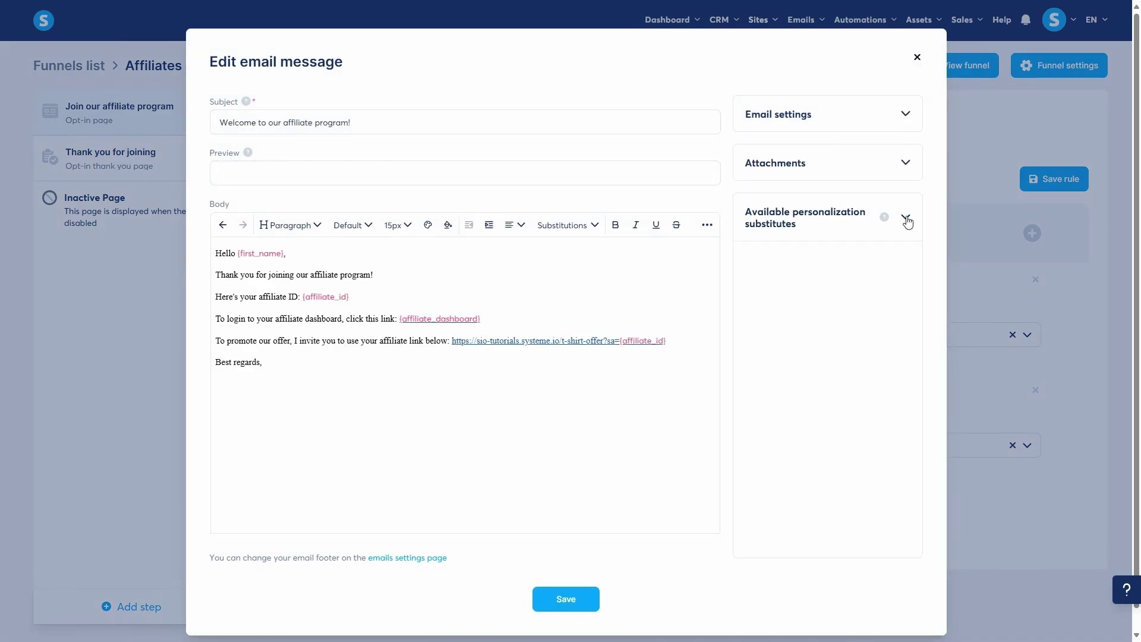
click(906, 216)
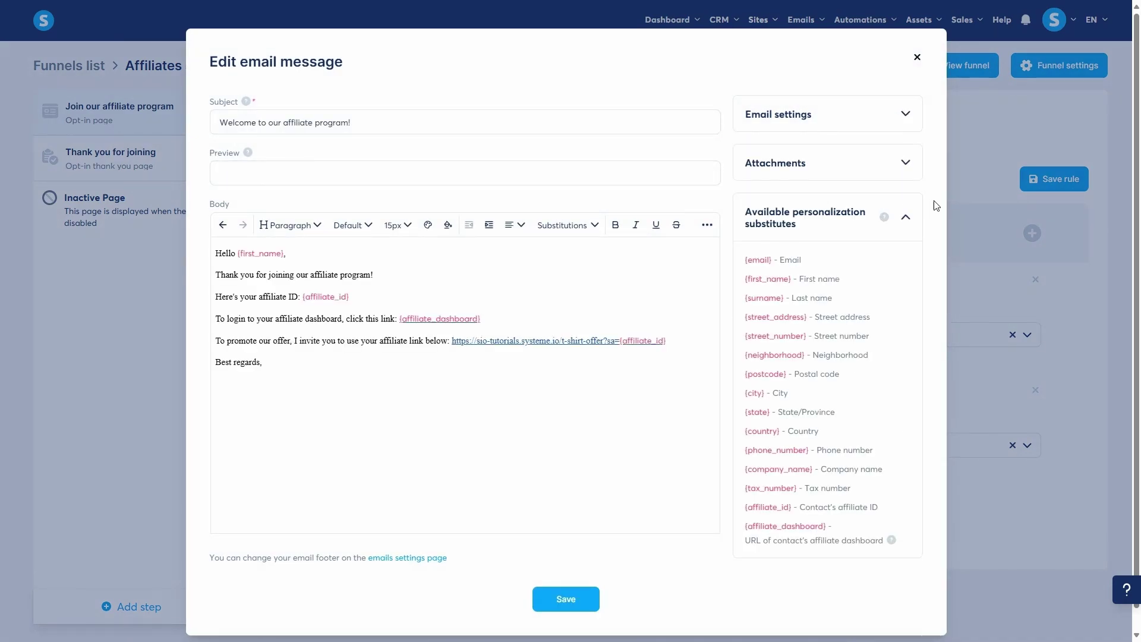